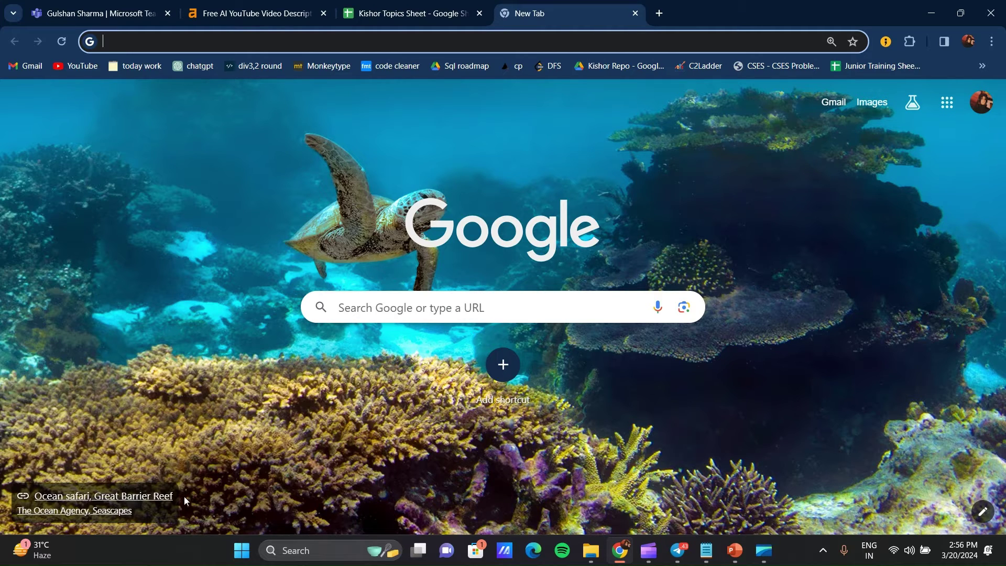
Step: Open the Start menu from the taskbar over Chrome's new tab page
click(243, 551)
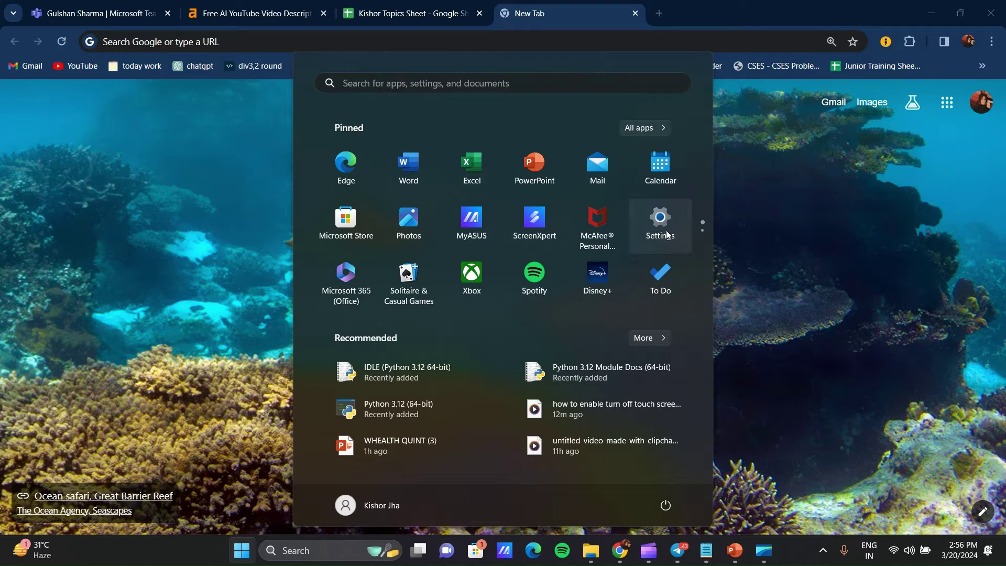
Step: Go to Settings > System > Recovery and open the Reset this PC options
click(667, 235)
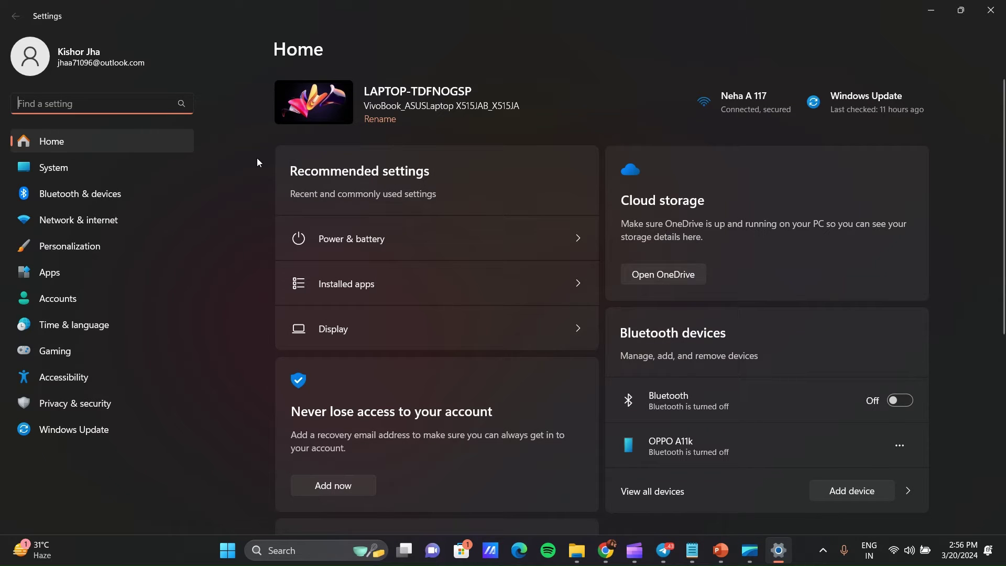
click(86, 167)
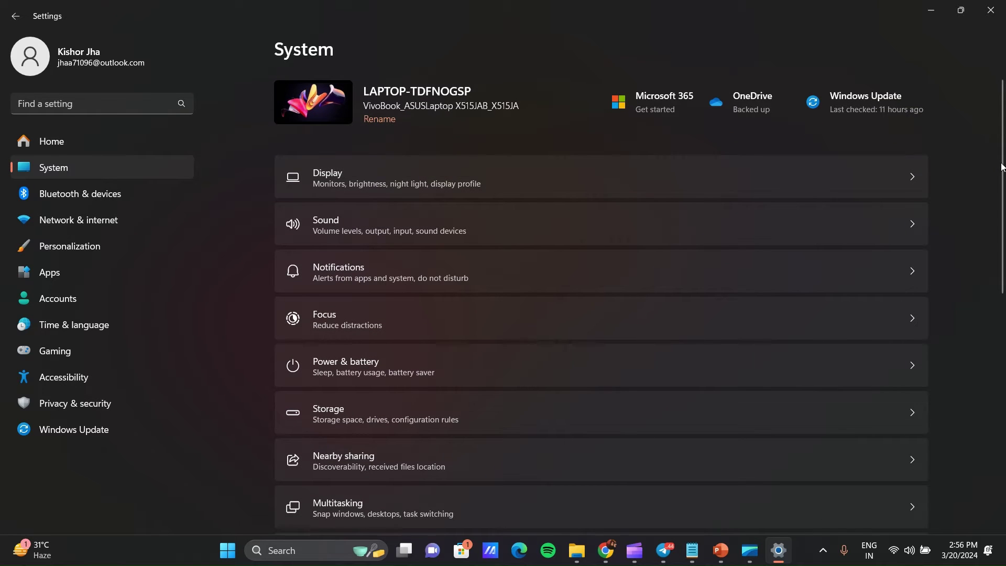
scroll(1002, 165, down, 3)
scroll(601, 301, down, 1)
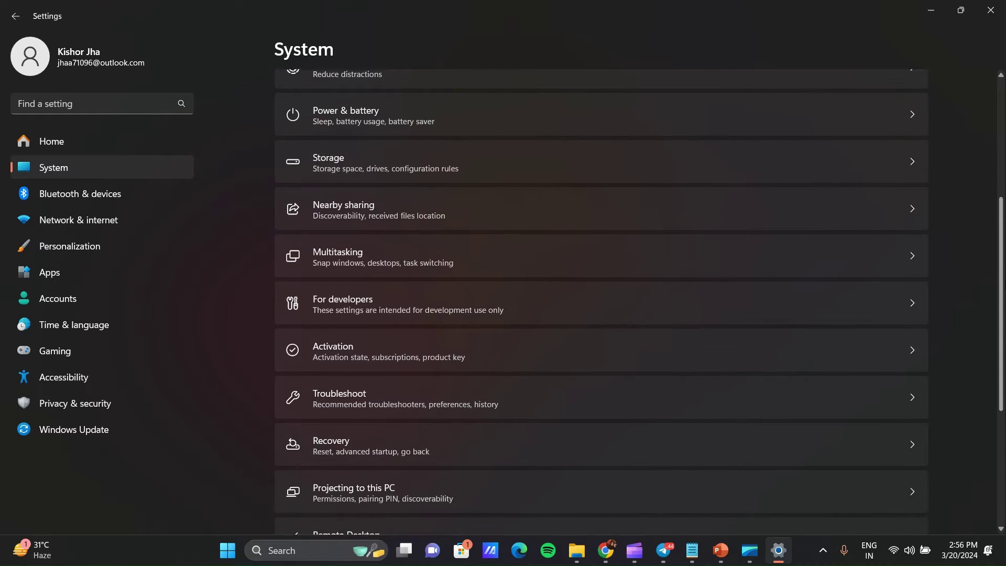
scroll(601, 301, down, 1)
scroll(600, 302, down, 1)
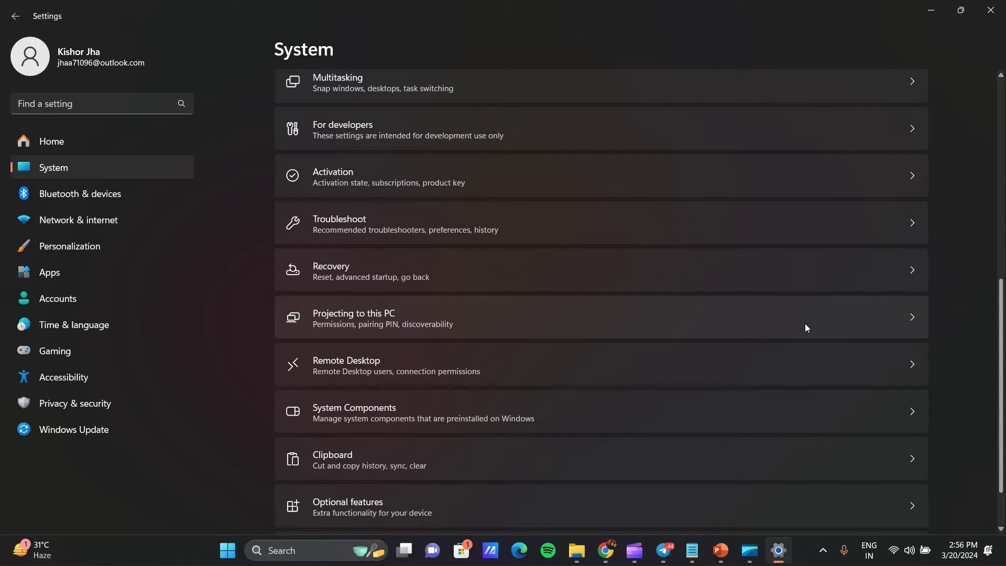
click(628, 280)
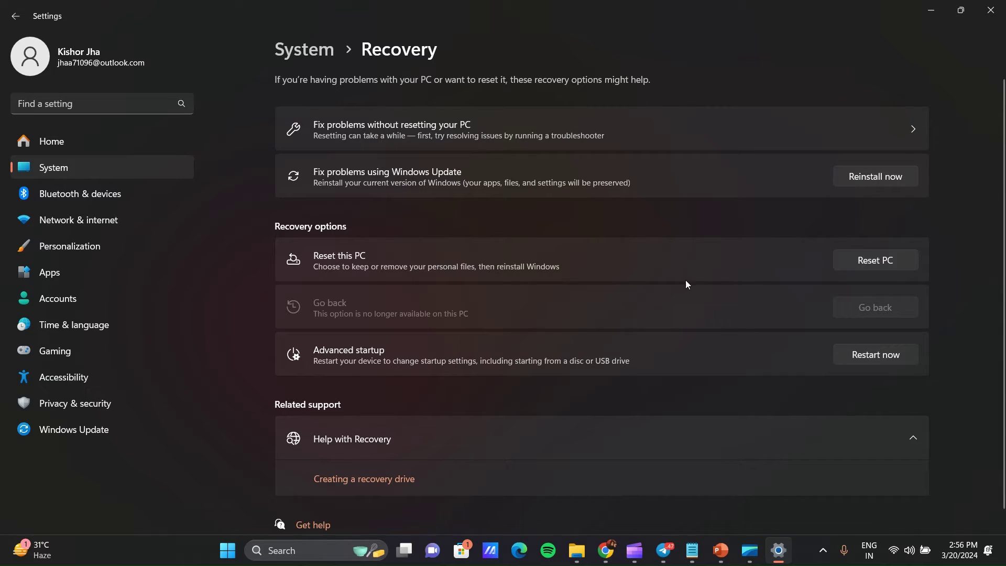
Step: Start Reset PC, choosing Remove everything and Local reinstall
click(855, 264)
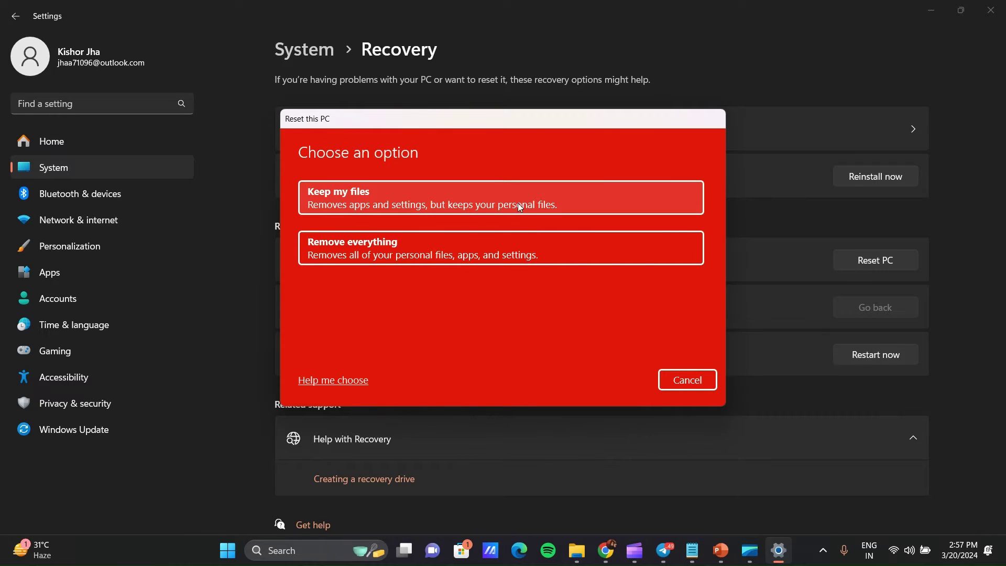
click(441, 256)
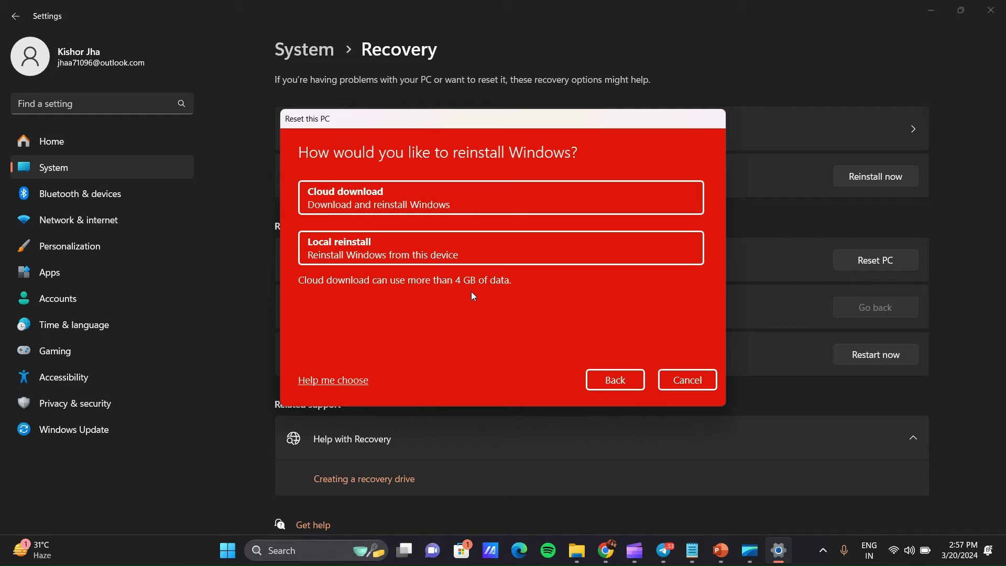
click(379, 246)
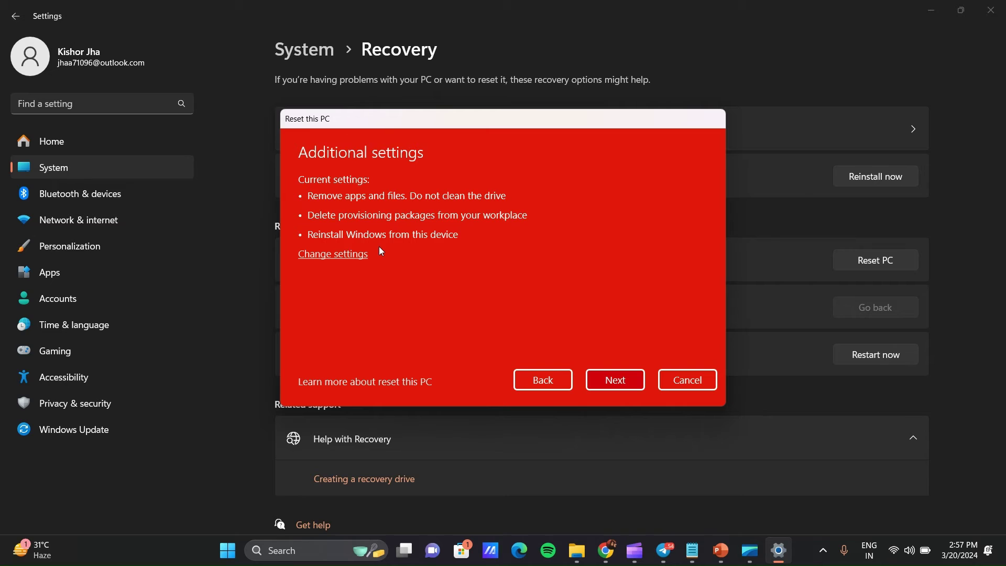
Step: Accept the reset settings and continue once the charger is connected
click(606, 380)
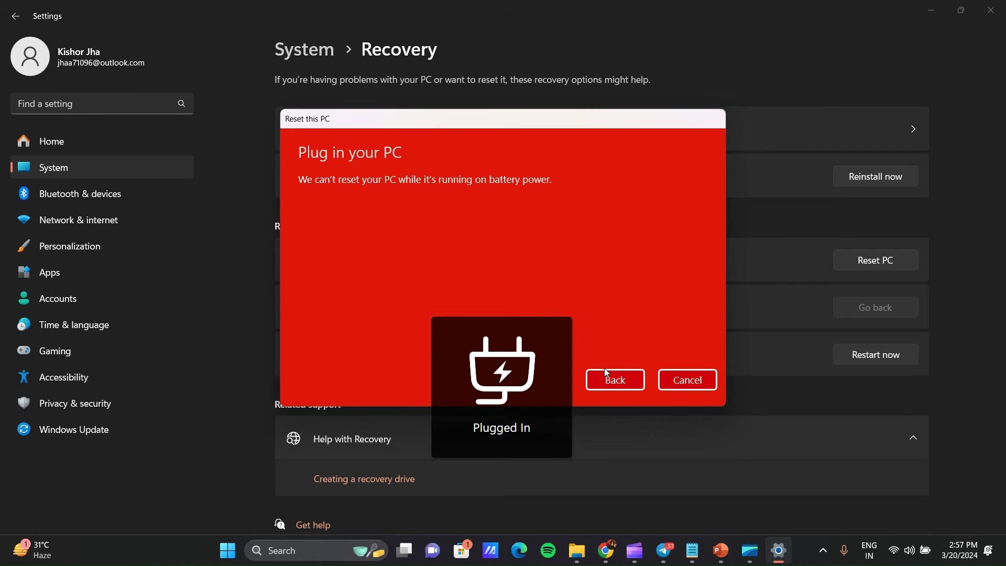
click(617, 381)
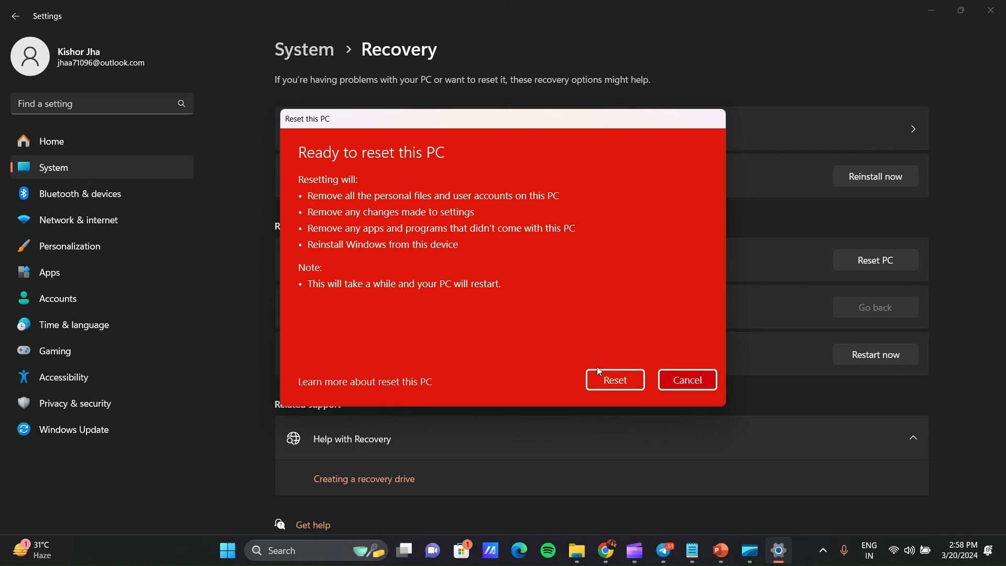
Step: Confirm Reset in the Ready to reset this PC dialog
click(608, 376)
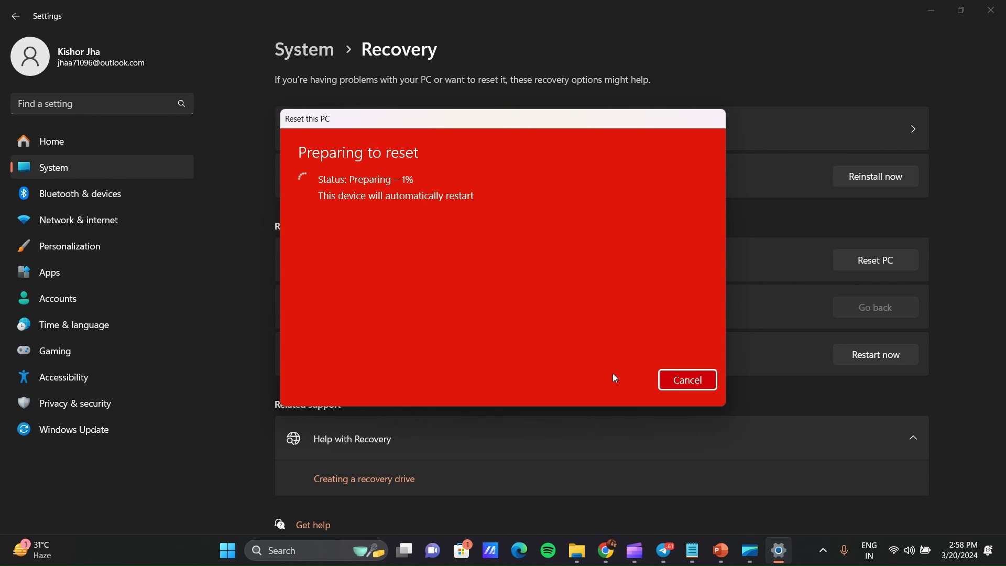